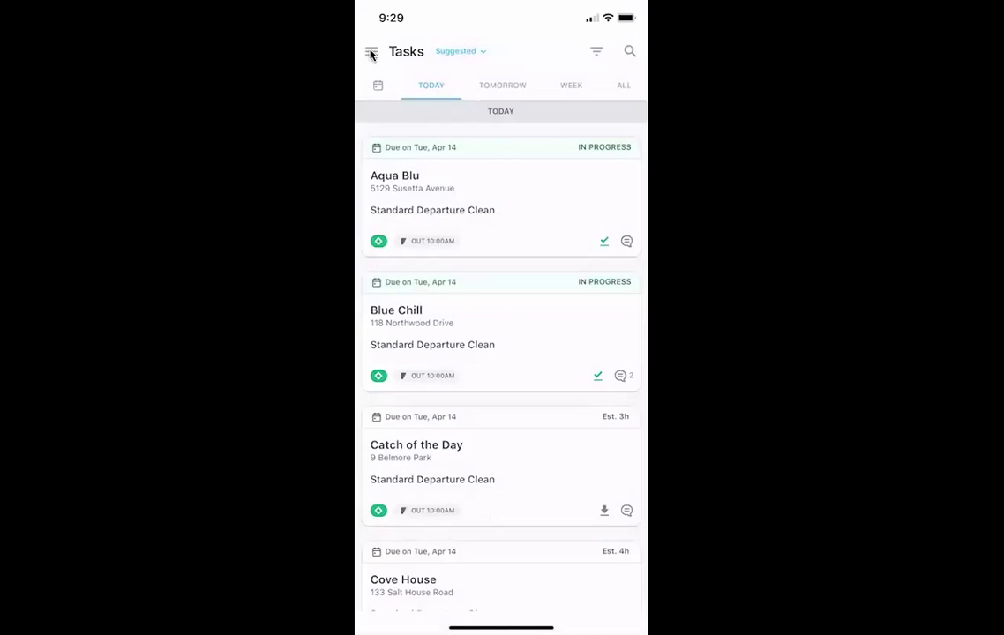
Review the profile and notification settings of the signed-in account.
{"action": "left_click", "coordinate": [372, 53]}
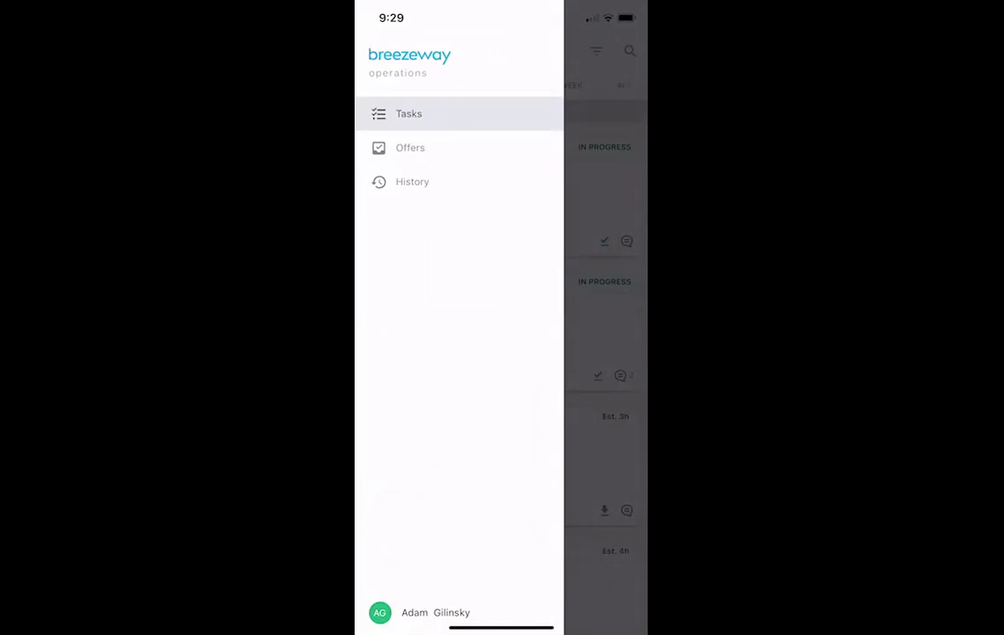
{"action": "left_click", "coordinate": [435, 613]}
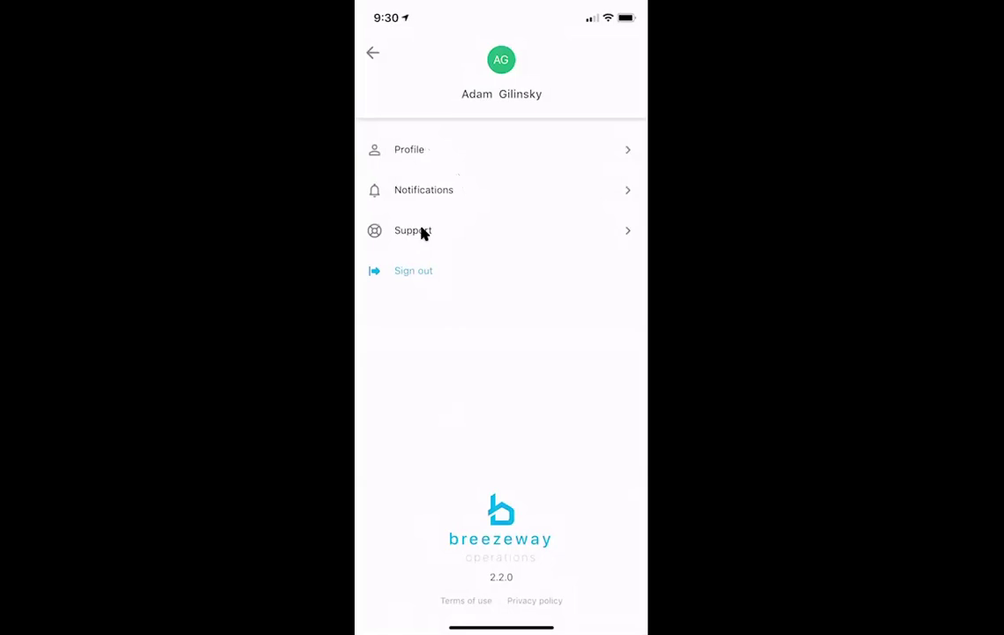
{"action": "left_click", "coordinate": [410, 152]}
{"action": "left_click", "coordinate": [437, 194]}
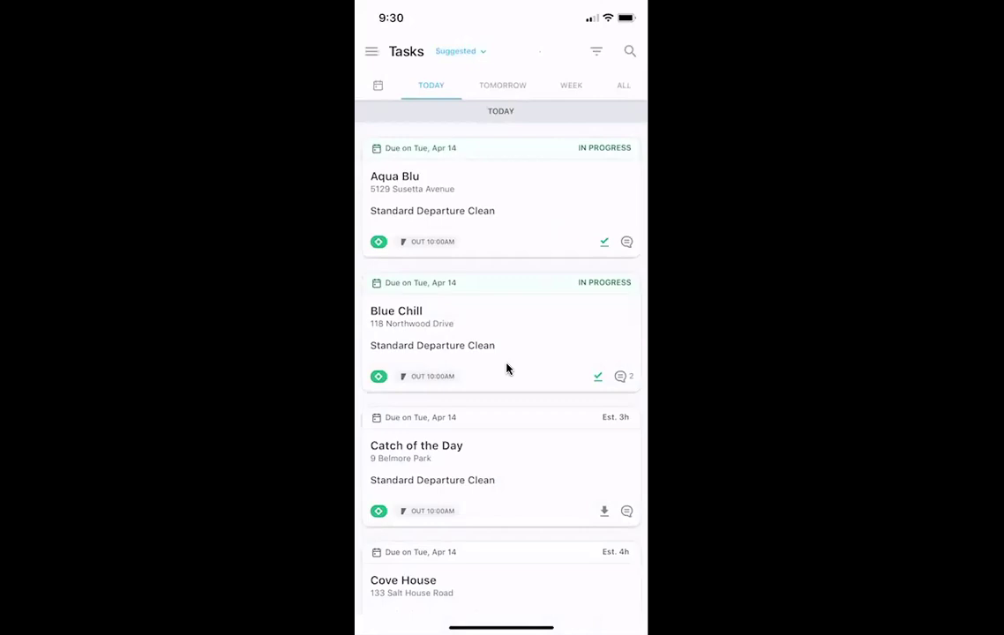
Open the Catch of the Day departure clean task and post the comment "How can I get into property?".
{"action": "left_click", "coordinate": [597, 55]}
{"action": "left_click", "coordinate": [386, 515]}
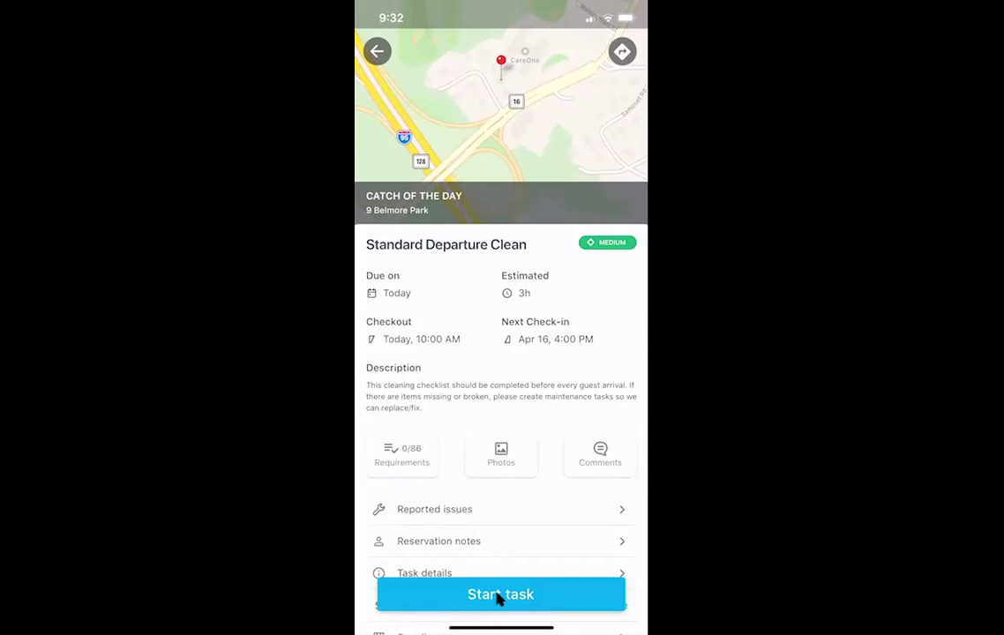
{"action": "left_click", "coordinate": [602, 455]}
{"action": "left_click", "coordinate": [492, 602]}
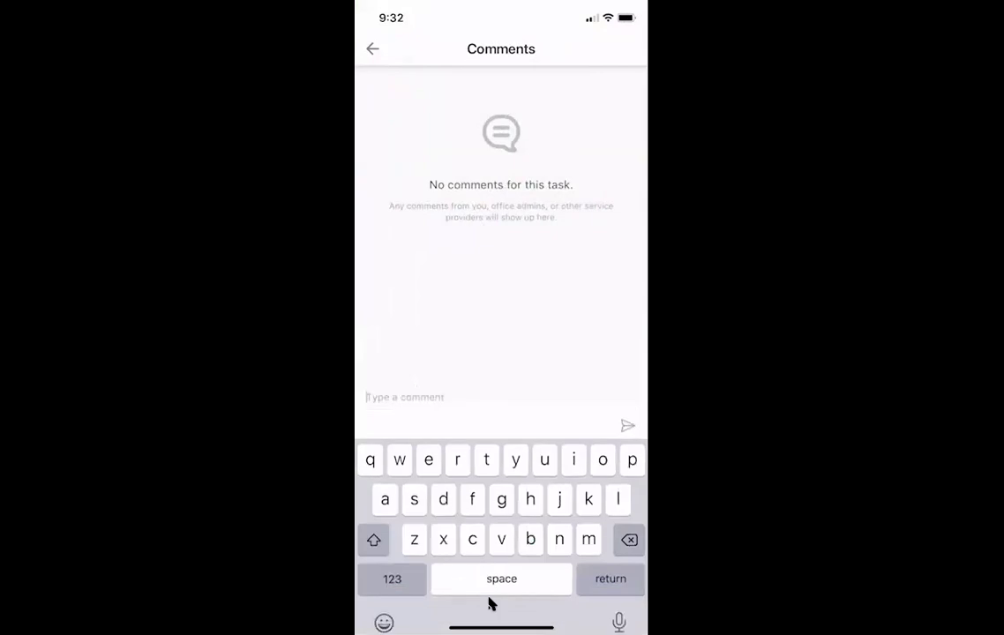
{"action": "type", "text": "How can "}
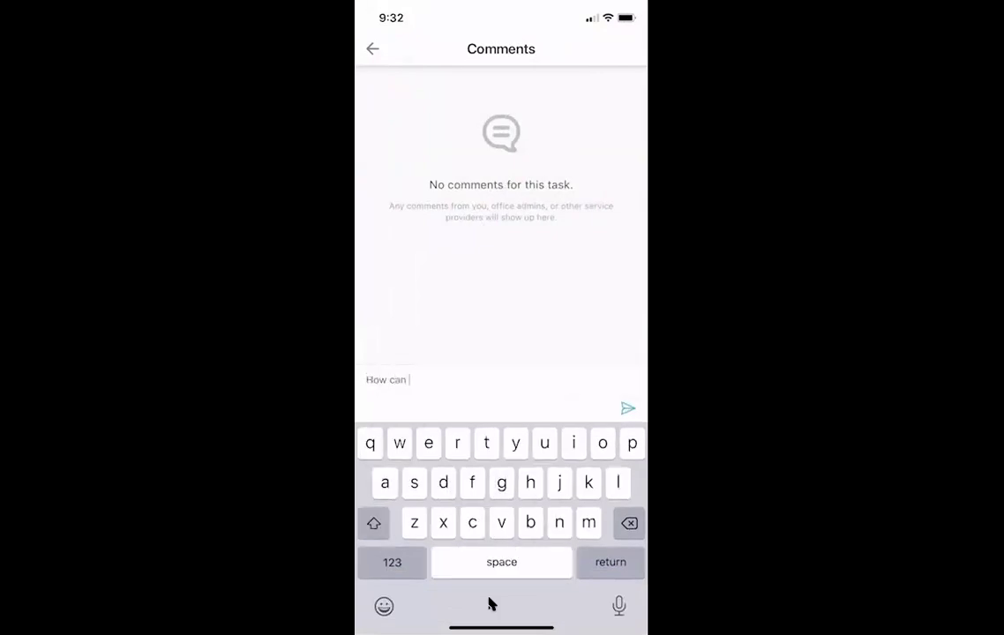
{"action": "type", "text": "I get into priperty"}
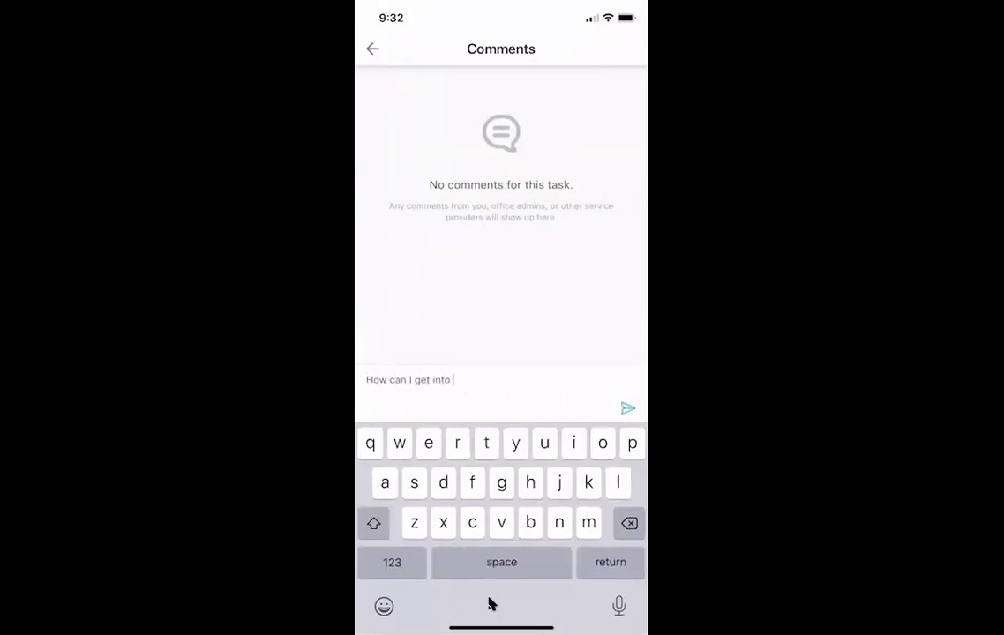
{"action": "left_click", "coordinate": [472, 396]}
{"action": "left_click", "coordinate": [392, 563]}
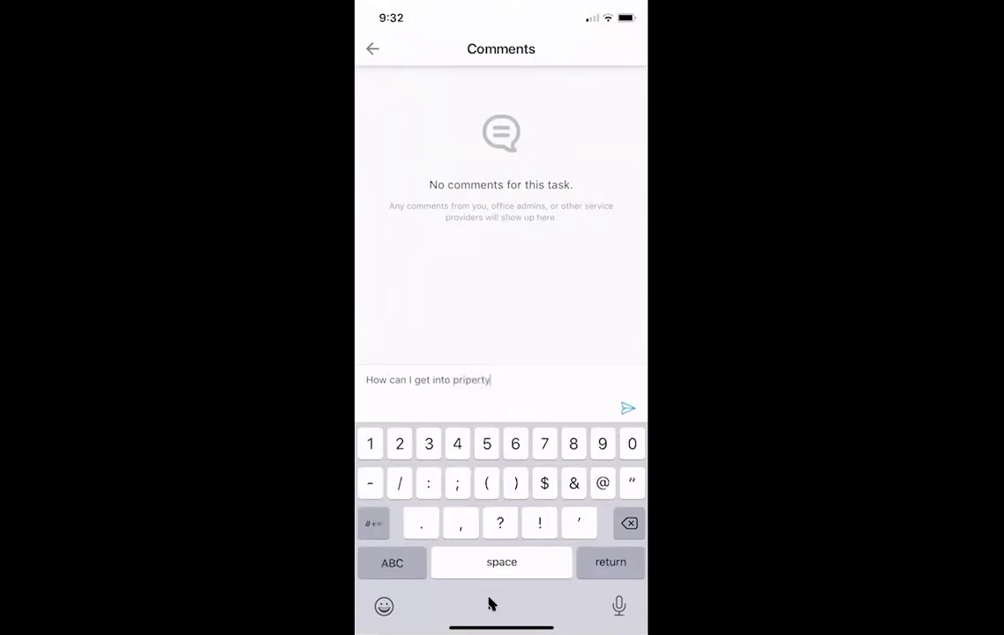
{"action": "type", "text": "?"}
{"action": "left_click", "coordinate": [628, 408]}
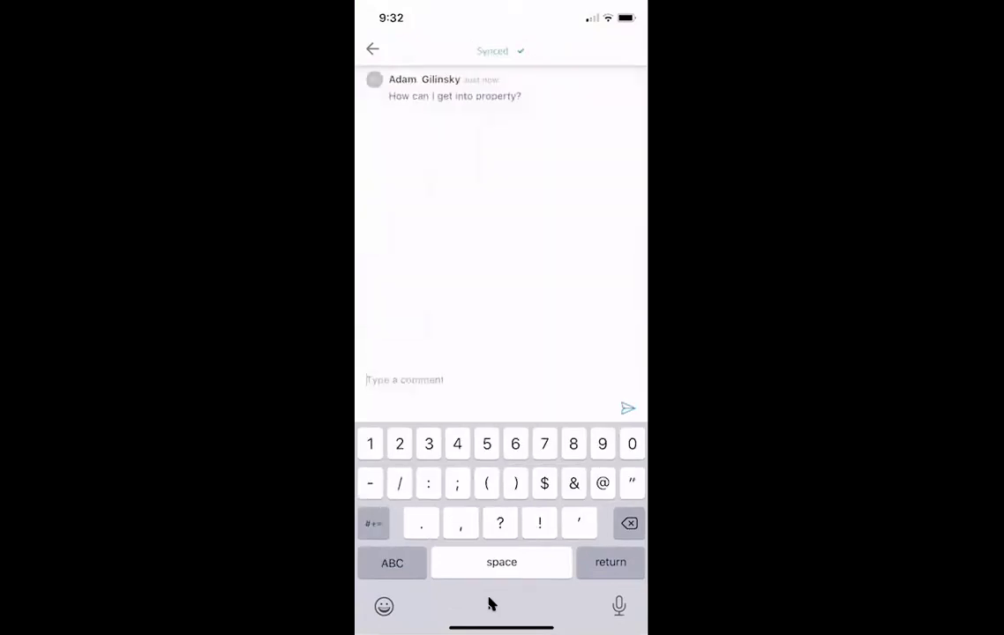
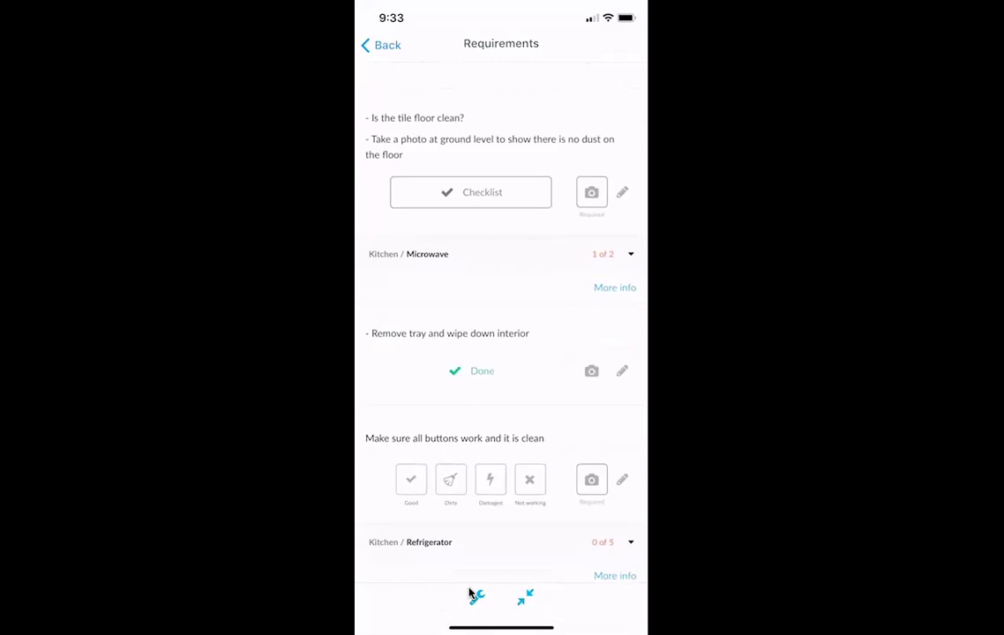
Start an issue report for Catch of the Day from the requirements checklist, keeping Maintenance as the department.
{"action": "left_click", "coordinate": [474, 596]}
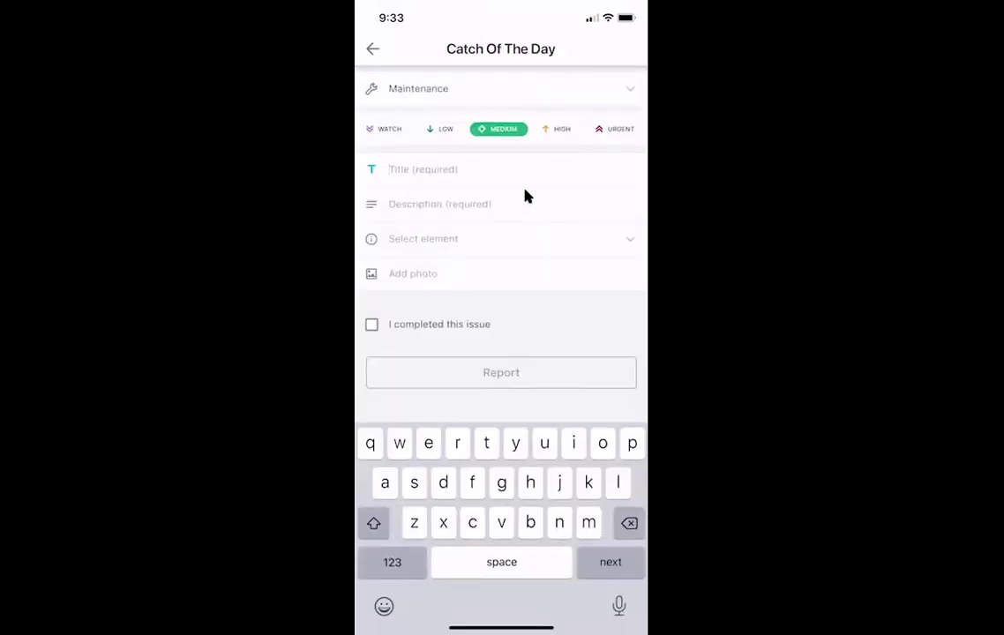
{"action": "left_click", "coordinate": [525, 95]}
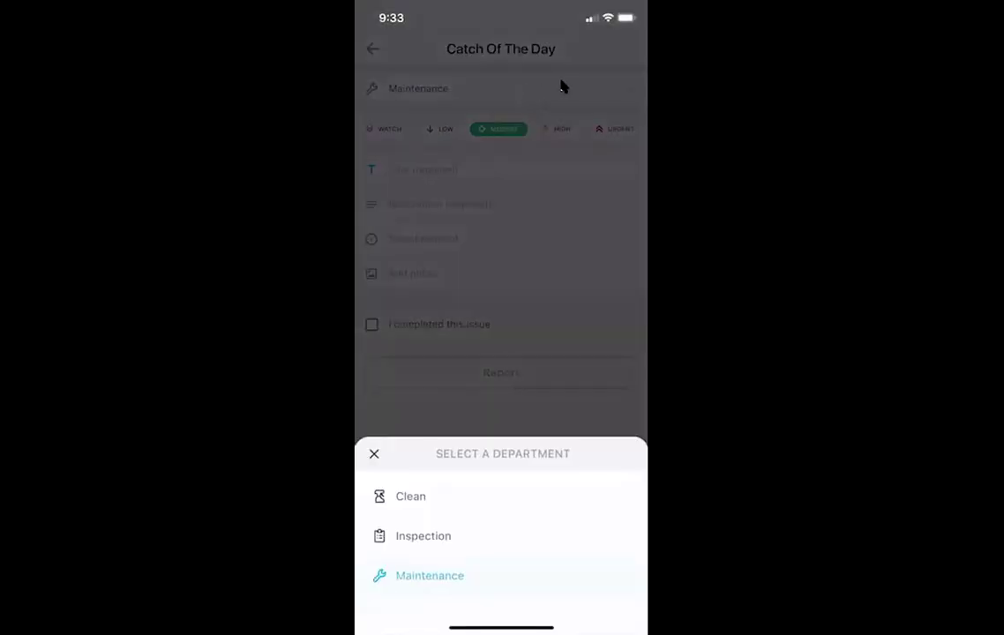
{"action": "left_click", "coordinate": [561, 85]}
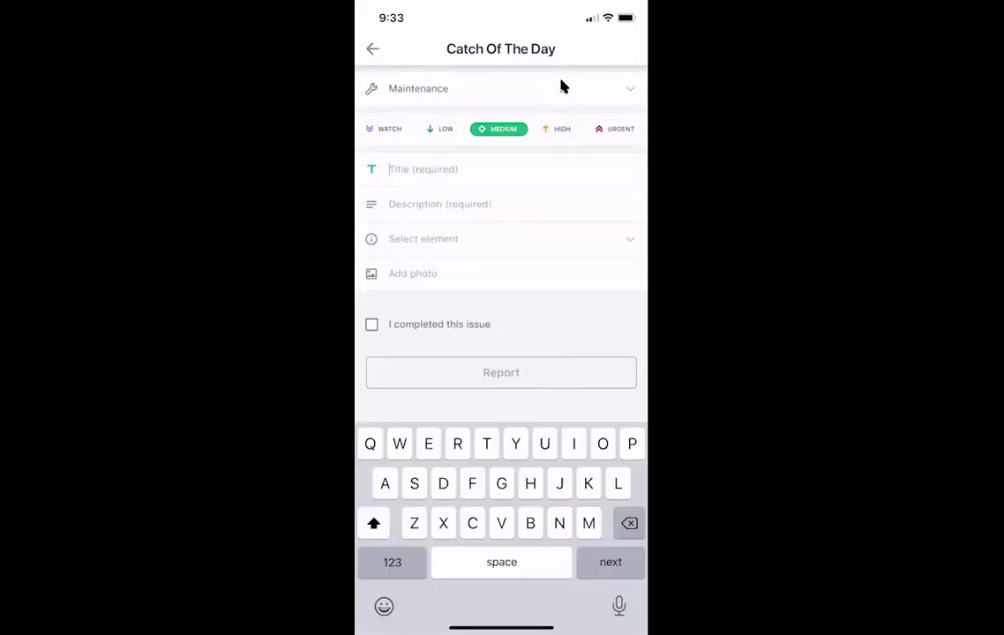
Title the issue "Broken table leg", describe it as "in kitchen", and open the option to add a photo.
{"action": "type", "text": "B"}
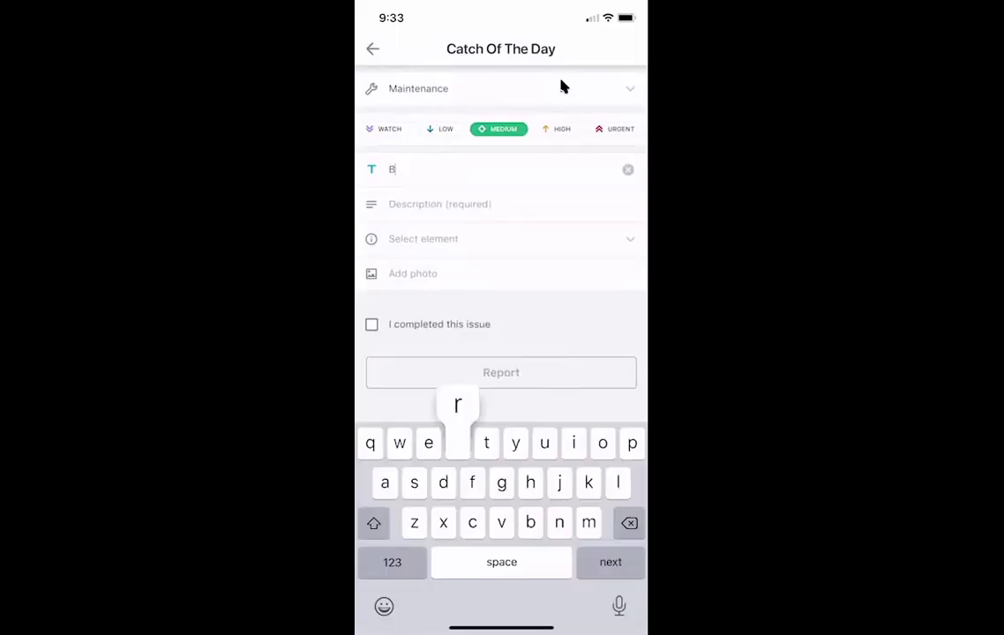
{"action": "type", "text": "roken table le"}
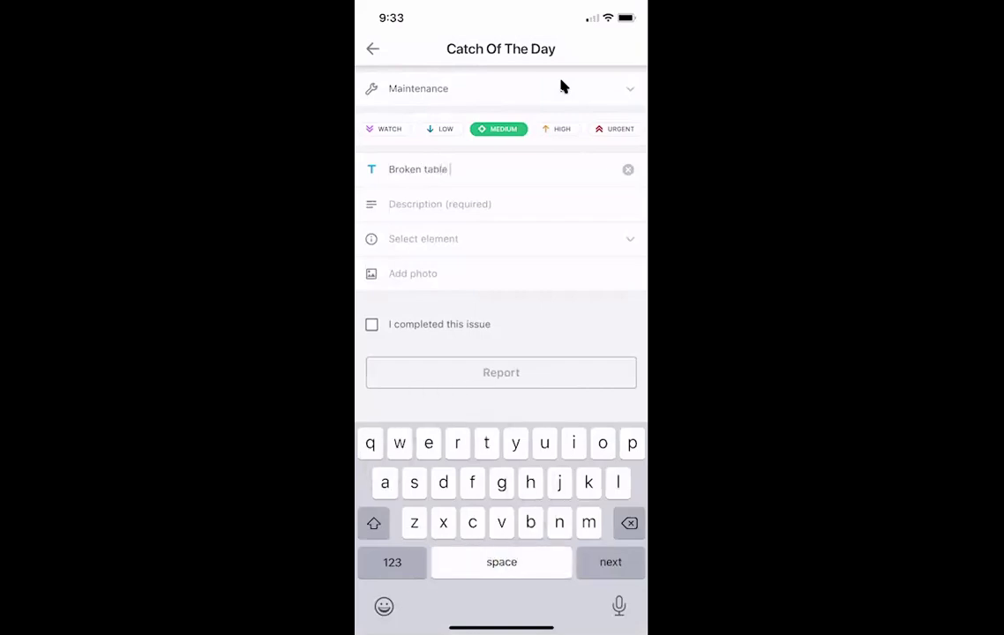
{"action": "type", "text": "g"}
{"action": "key", "text": "Return"}
{"action": "type", "text": "in kitchen"}
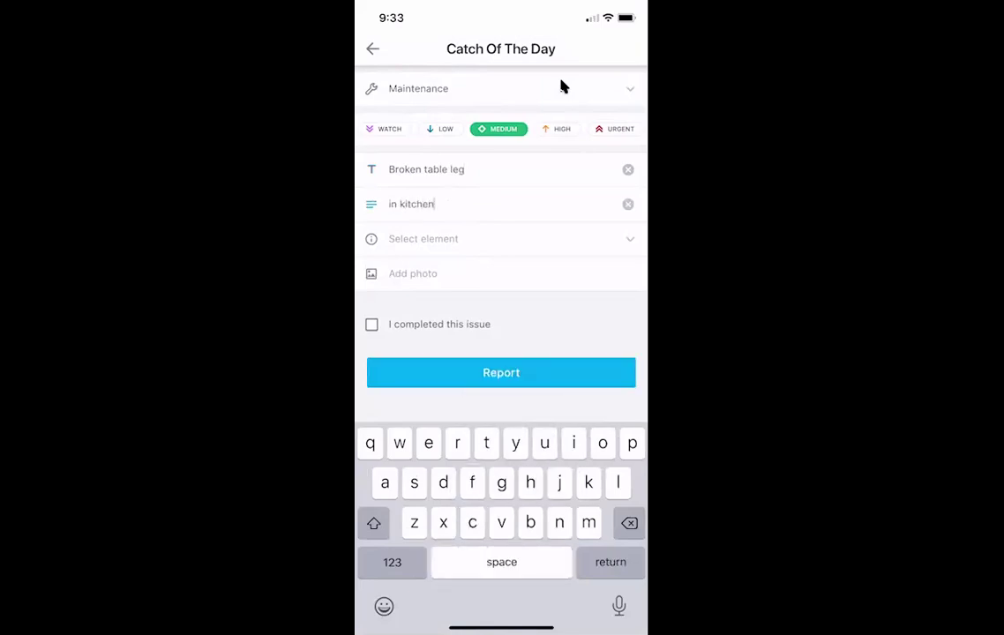
{"action": "left_click", "coordinate": [429, 279]}
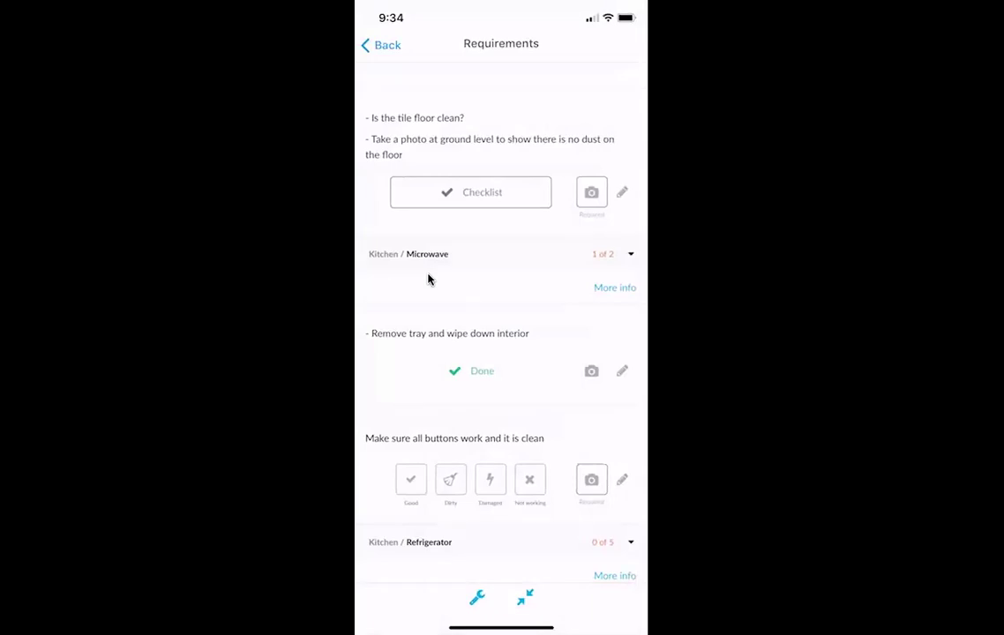
Collapse the requirements checklist to its room sections and look over the list.
{"action": "scroll", "coordinate": [428, 280], "scroll_direction": "down", "scroll_amount": 2}
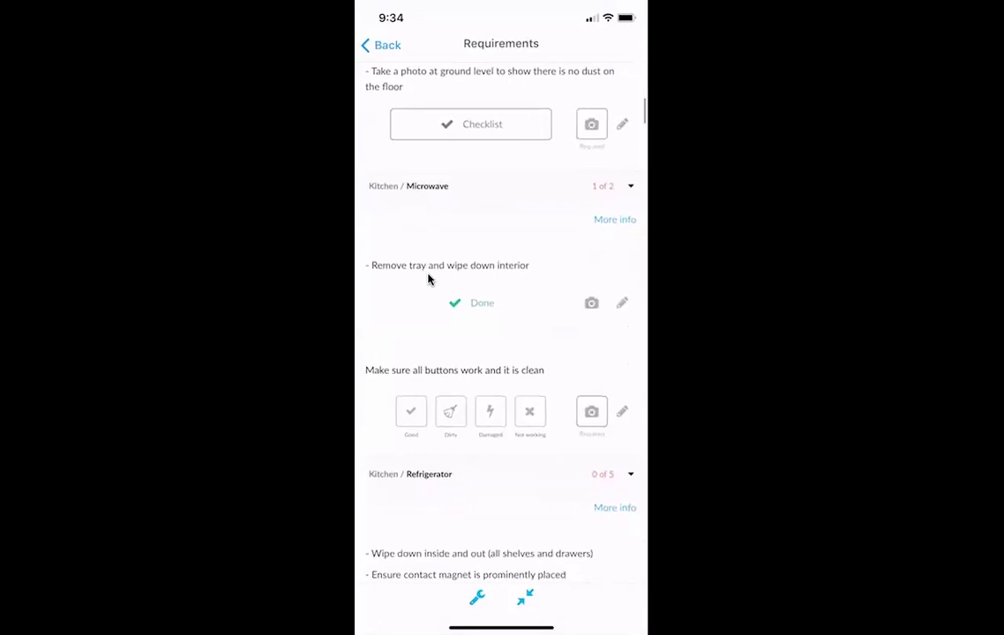
{"action": "left_click", "coordinate": [524, 598]}
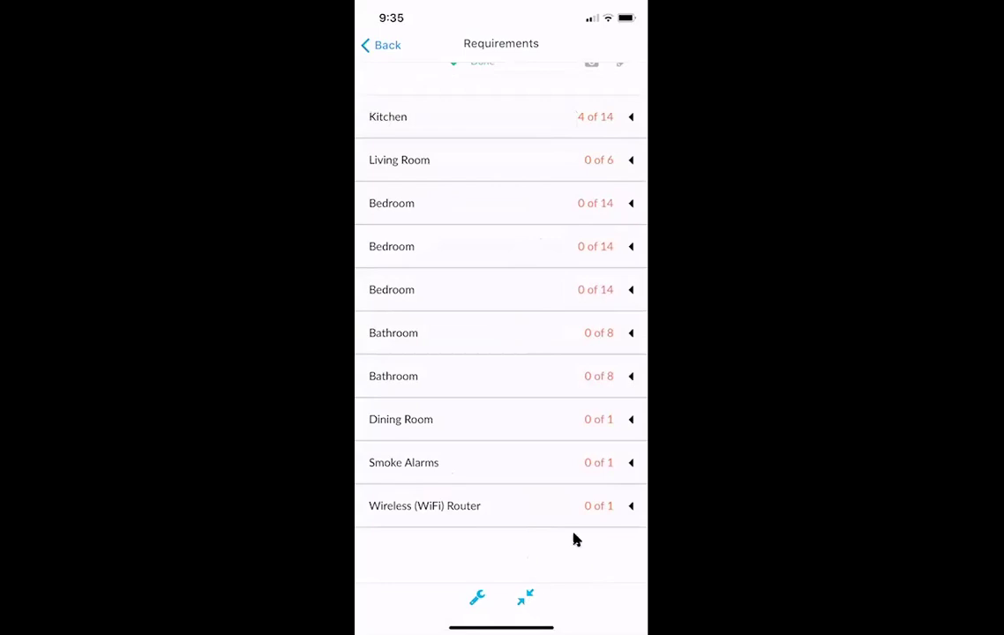
{"action": "scroll", "coordinate": [572, 497], "scroll_direction": "up", "scroll_amount": 5}
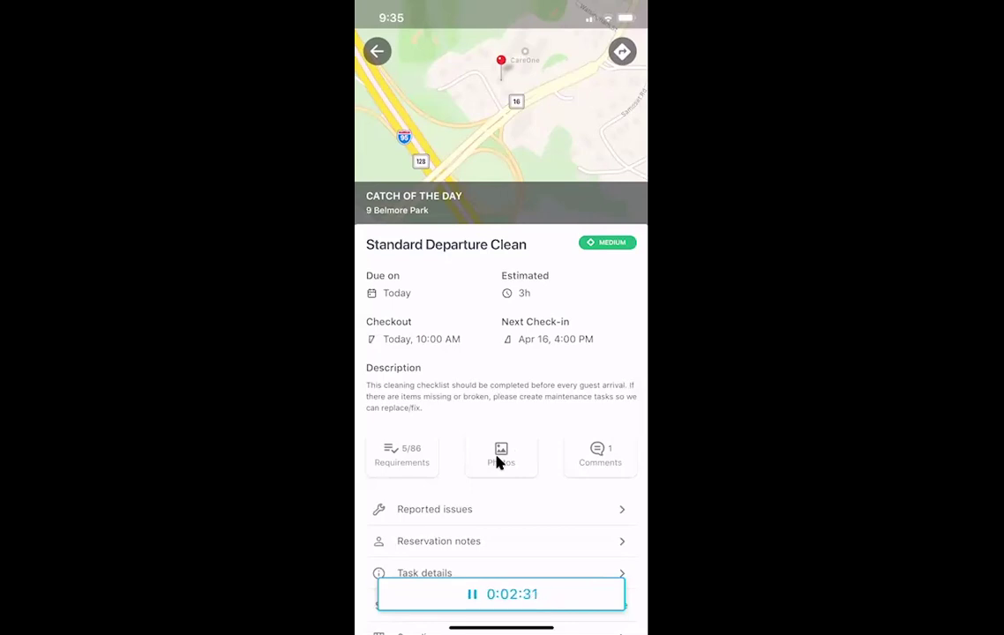
Examine the Catch of the Day task's extra sections, including its reservation notes and supplies.
{"action": "scroll", "coordinate": [497, 463], "scroll_direction": "down", "scroll_amount": 3}
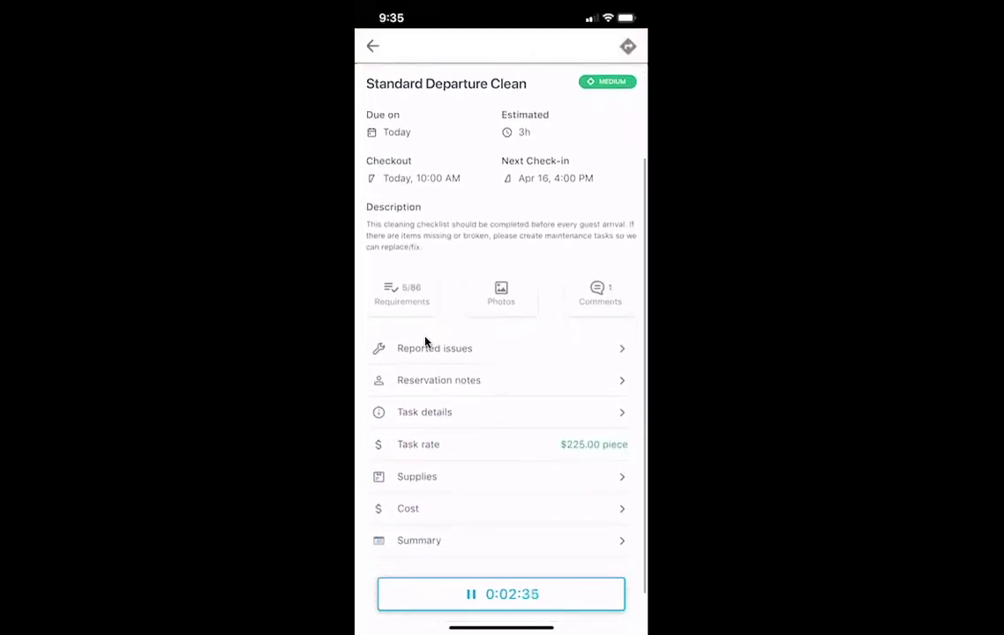
{"action": "left_click", "coordinate": [449, 381]}
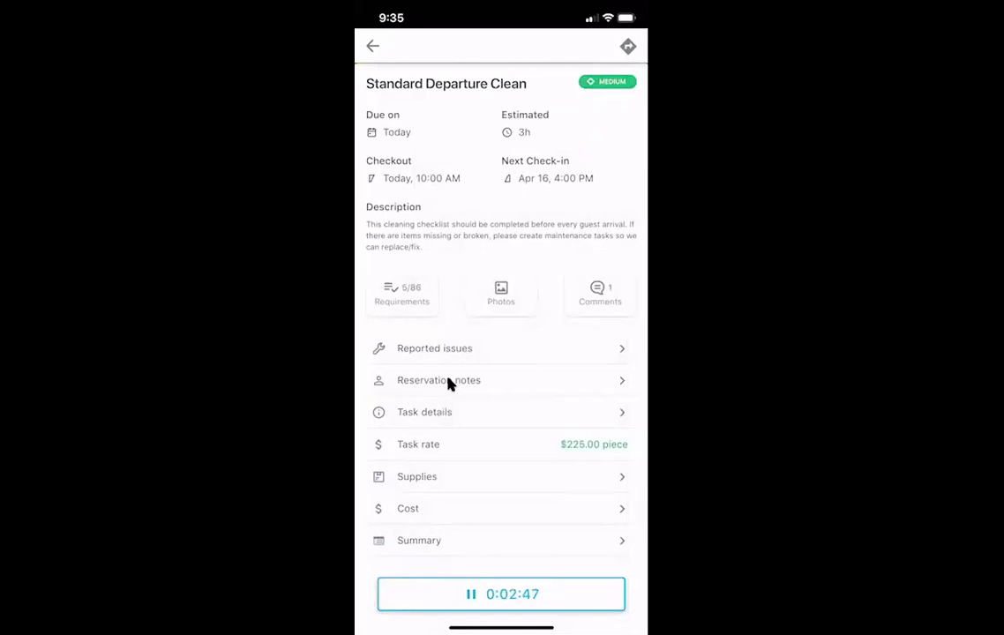
{"action": "left_click", "coordinate": [439, 482]}
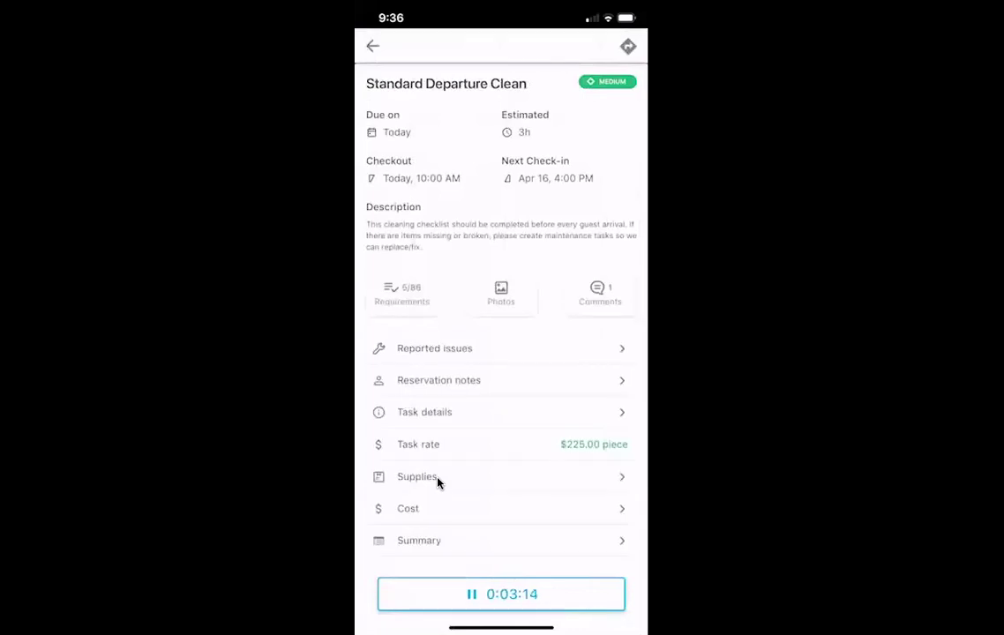
{"action": "scroll", "coordinate": [438, 483], "scroll_direction": "down", "scroll_amount": 2}
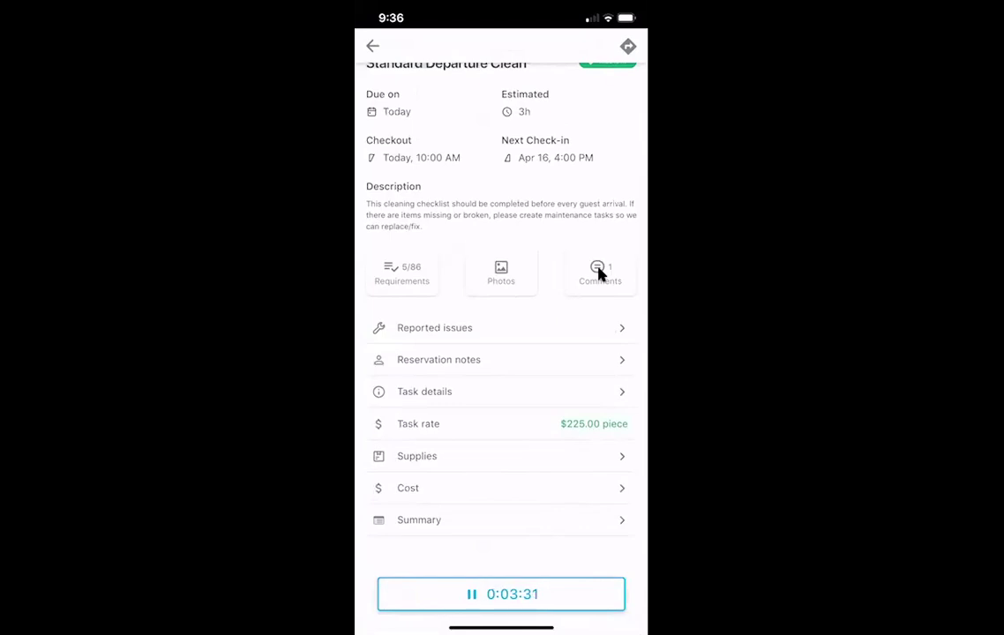
{"action": "scroll", "coordinate": [599, 275], "scroll_direction": "up", "scroll_amount": 2}
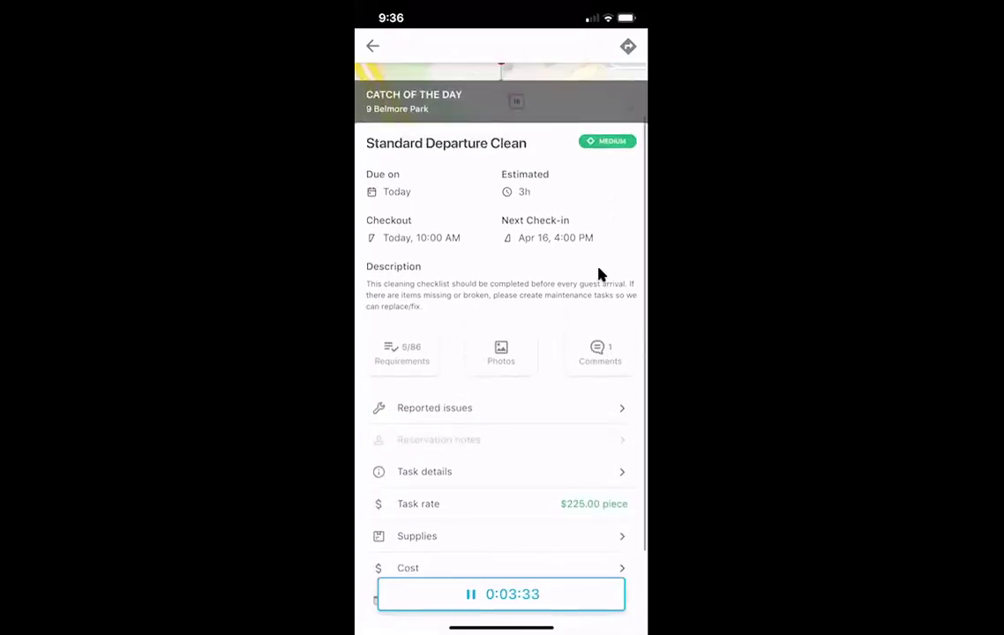
{"action": "scroll", "coordinate": [598, 275], "scroll_direction": "up", "scroll_amount": 2}
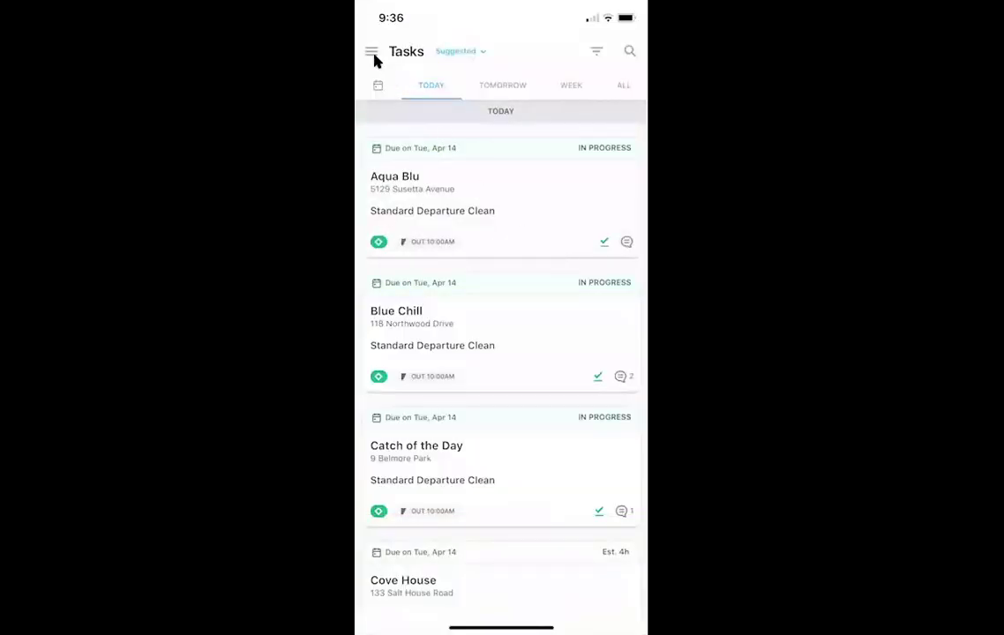
Open the support conversation with the Breezeway team from the account settings.
{"action": "left_click", "coordinate": [372, 53]}
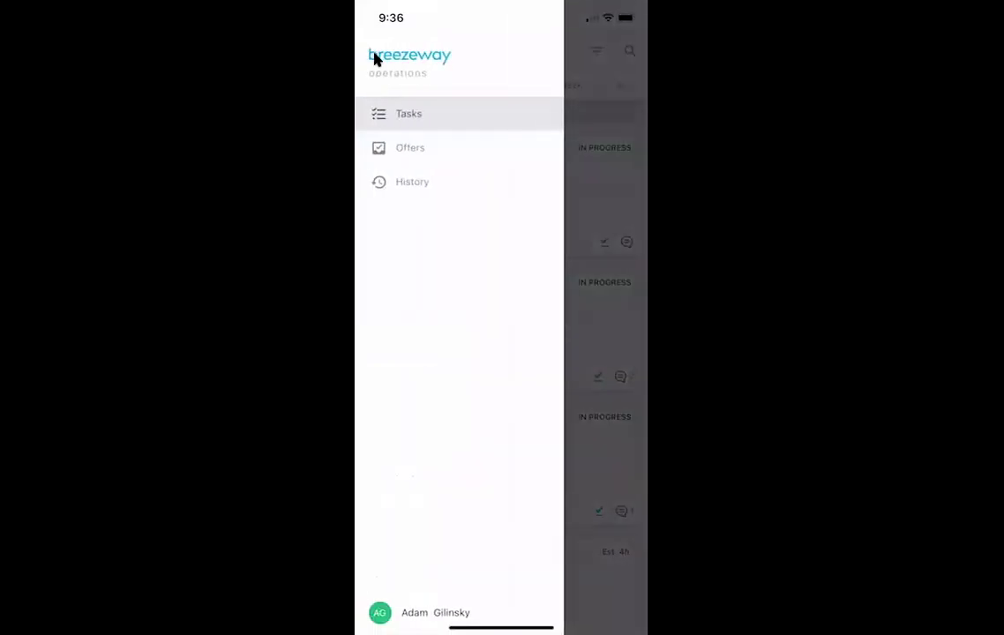
{"action": "left_click", "coordinate": [375, 58]}
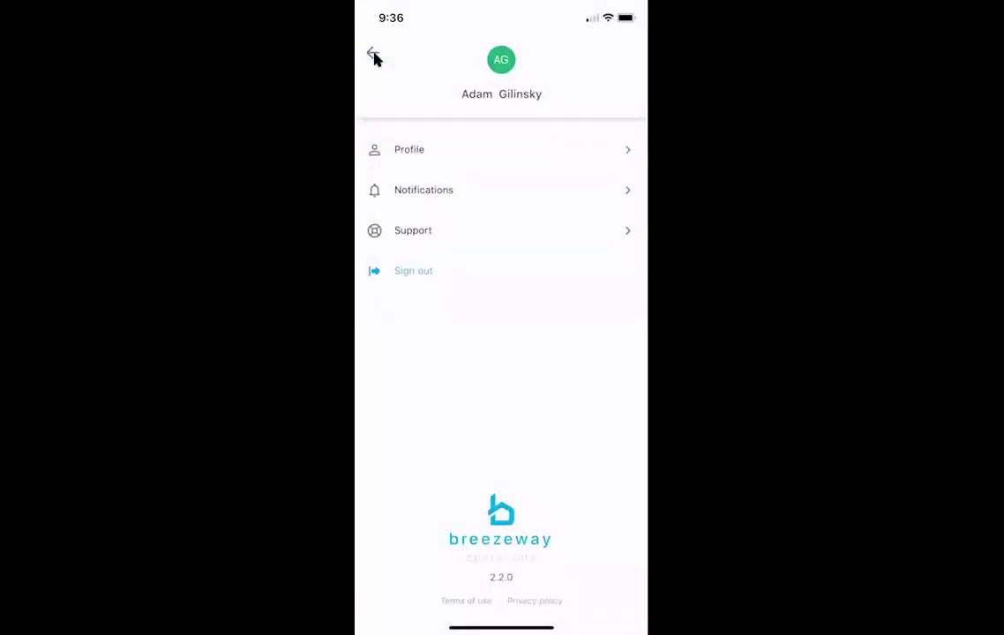
{"action": "left_click", "coordinate": [433, 231]}
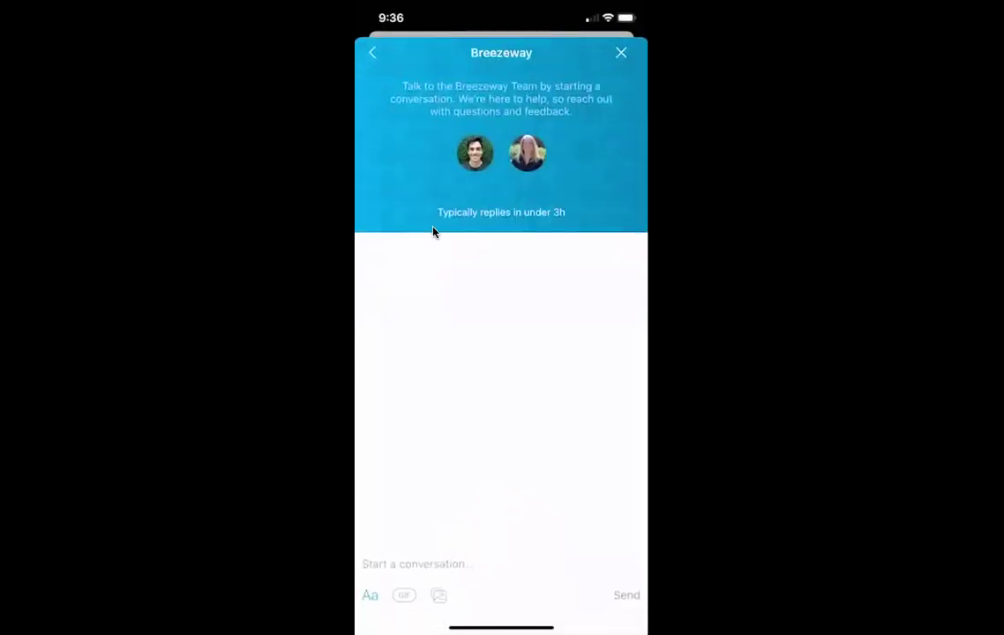